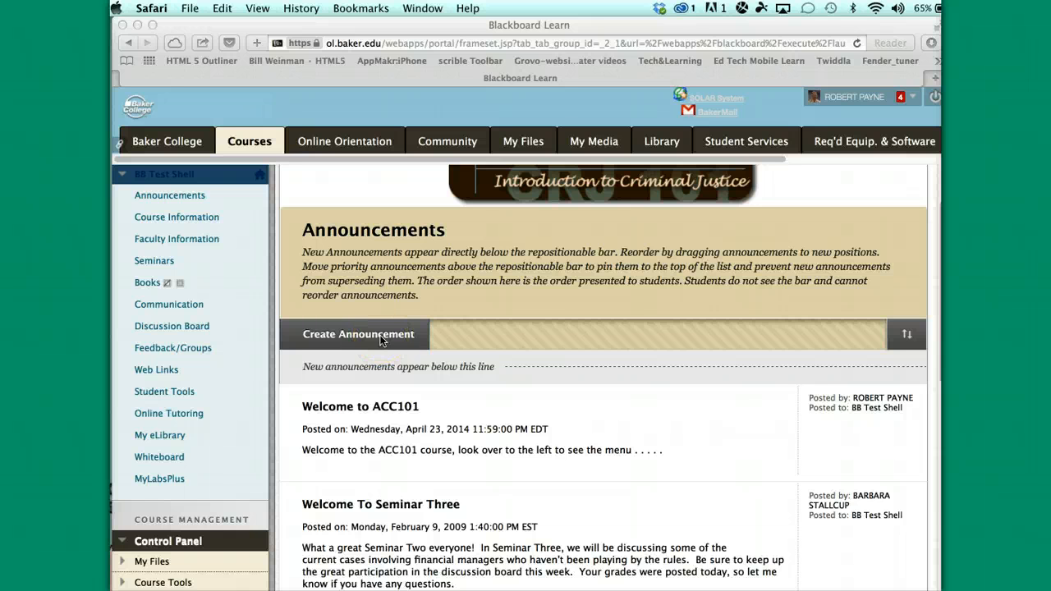
Open a blank new announcement form with the full editor toolbar expanded, ready for a subject
click(378, 340)
click(373, 340)
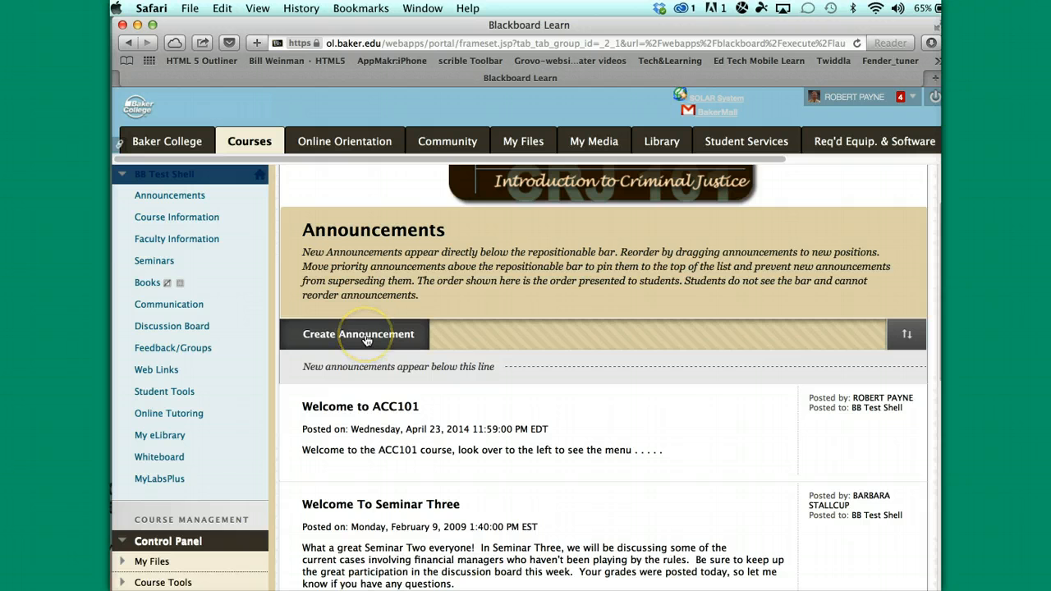
scroll(493, 359, up, 2)
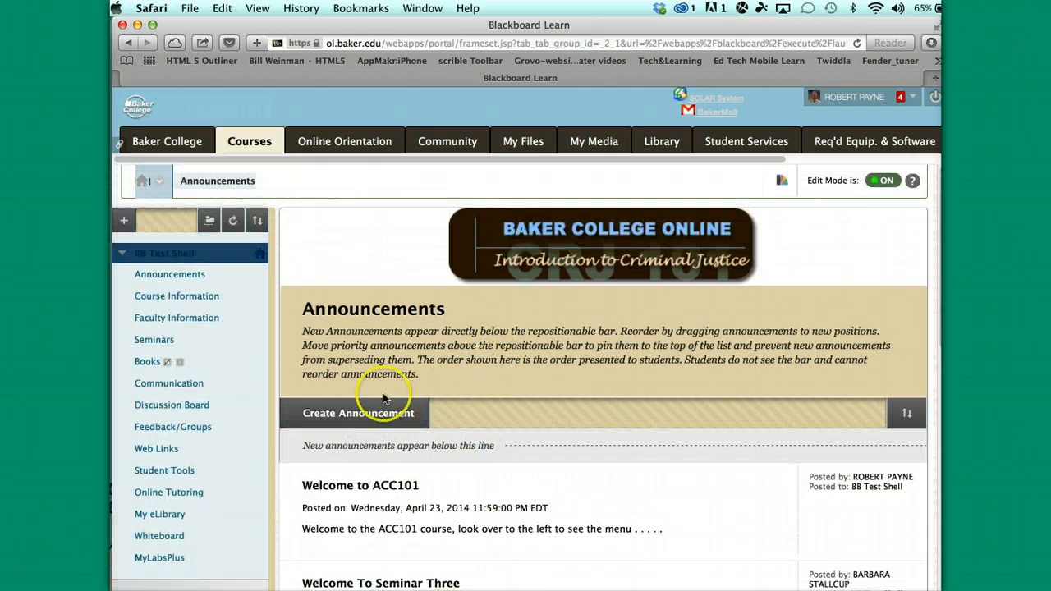
click(354, 414)
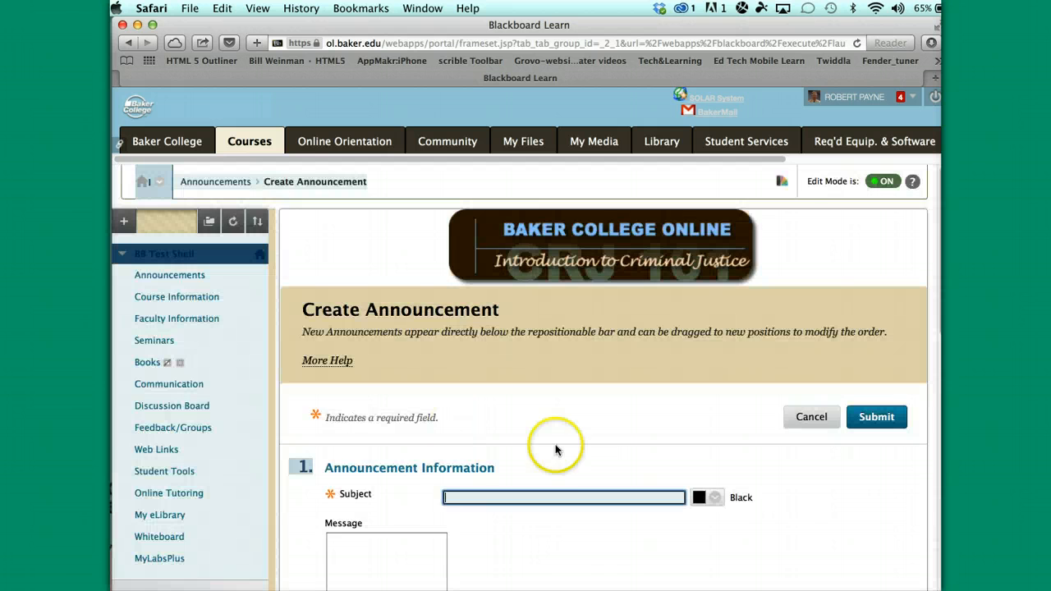
scroll(567, 460, down, 3)
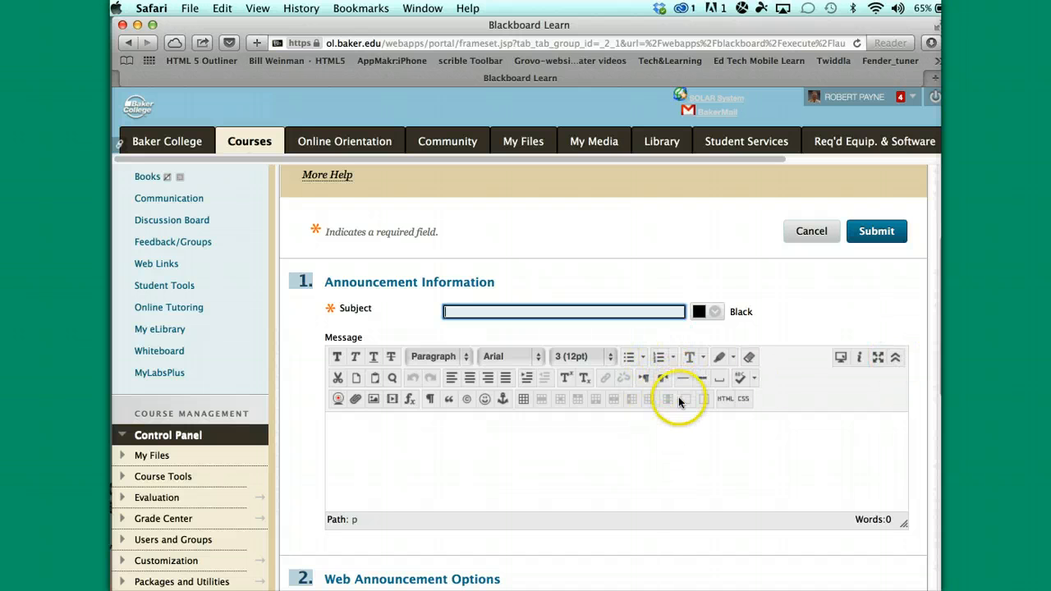
click(896, 359)
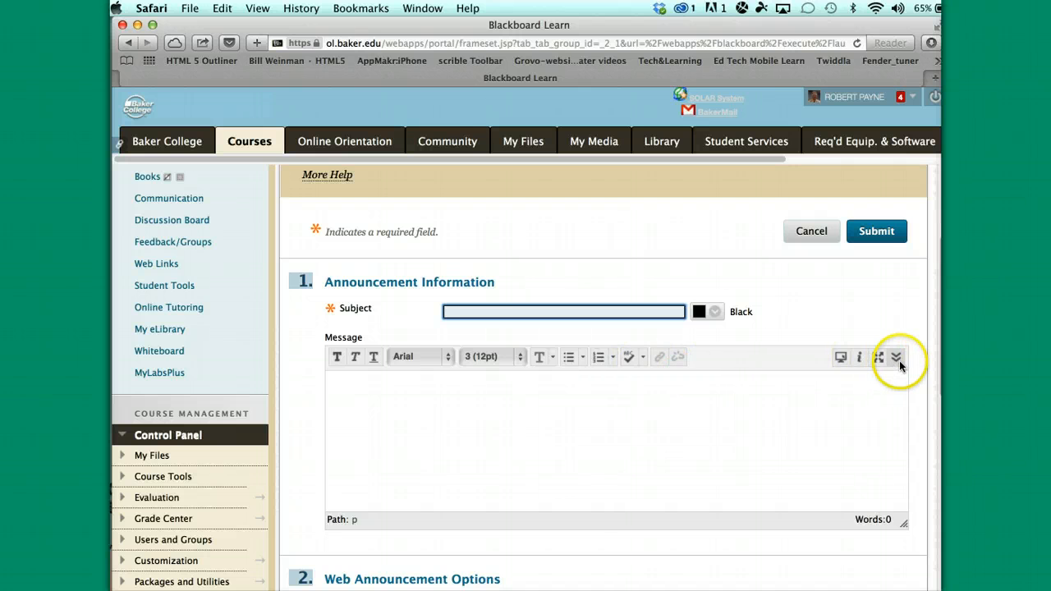
click(895, 358)
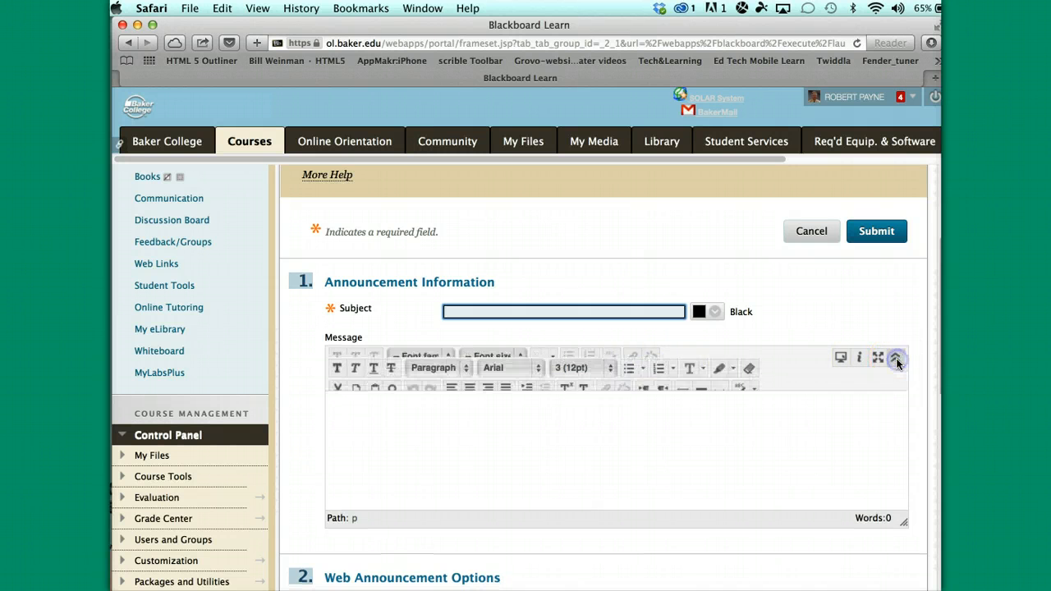
click(452, 310)
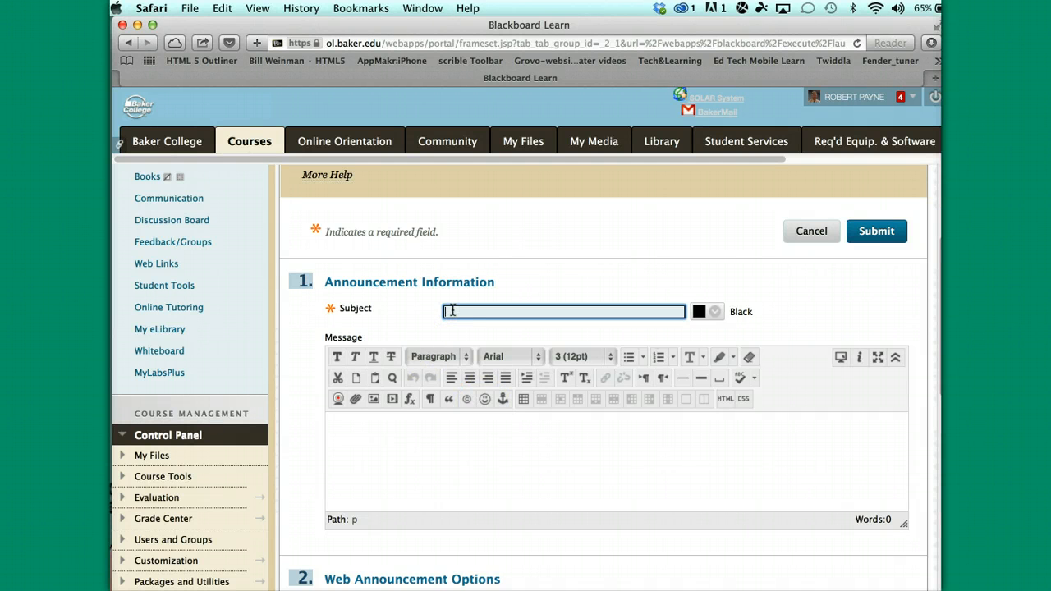
Enter 'Welcome to ABC101' as the announcement subject, leaving the message body empty
text(Welcome to )
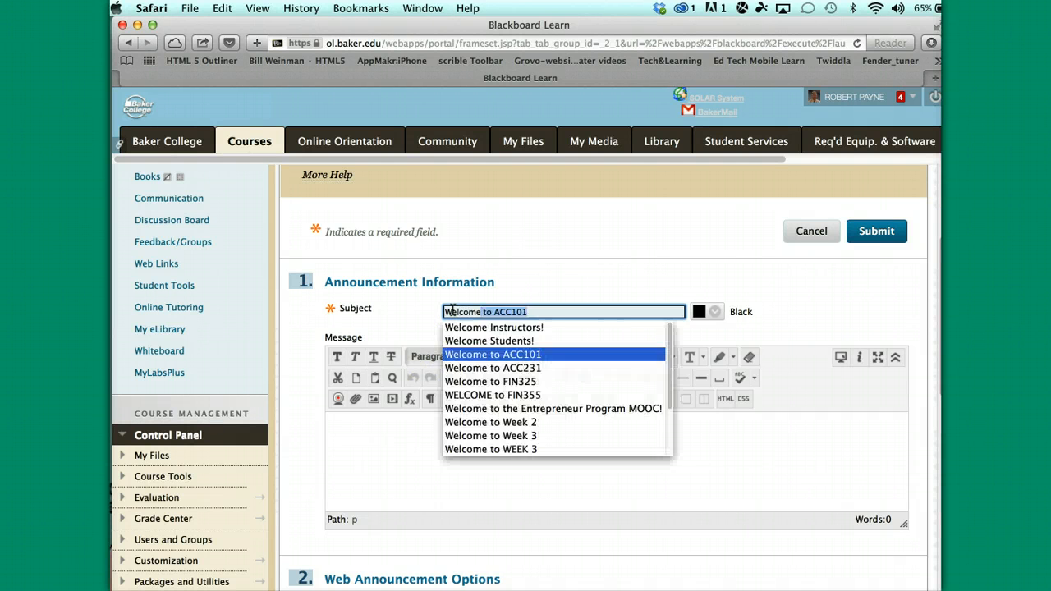
text(A)
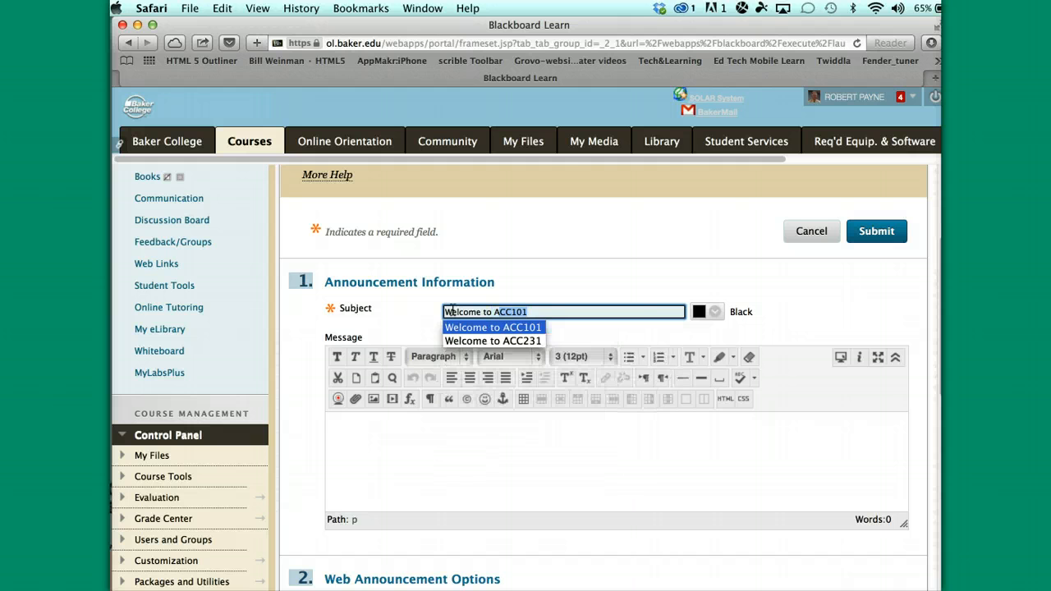
text(BC101)
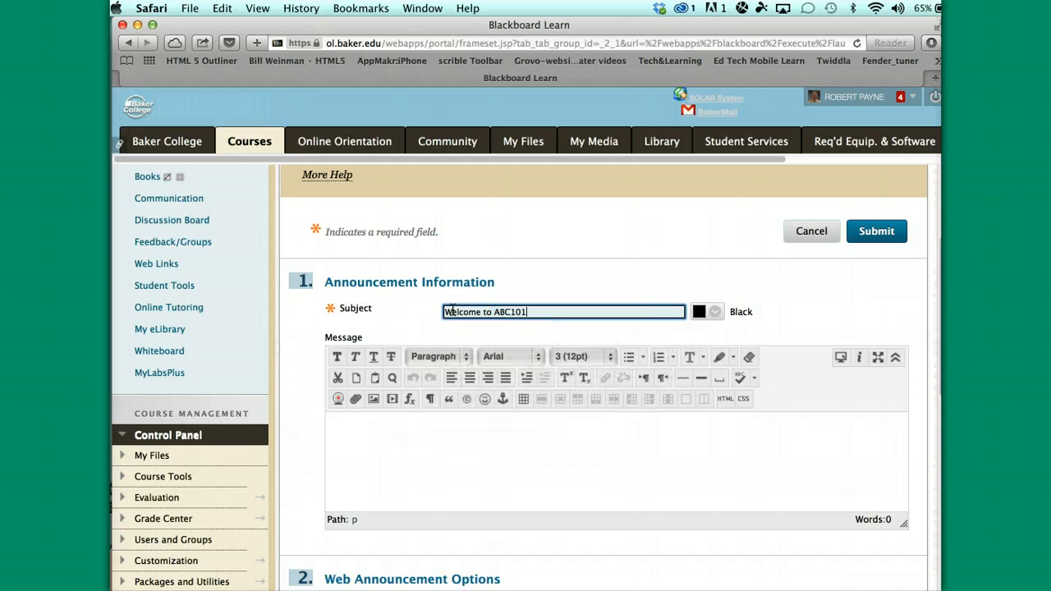
click(471, 440)
click(535, 312)
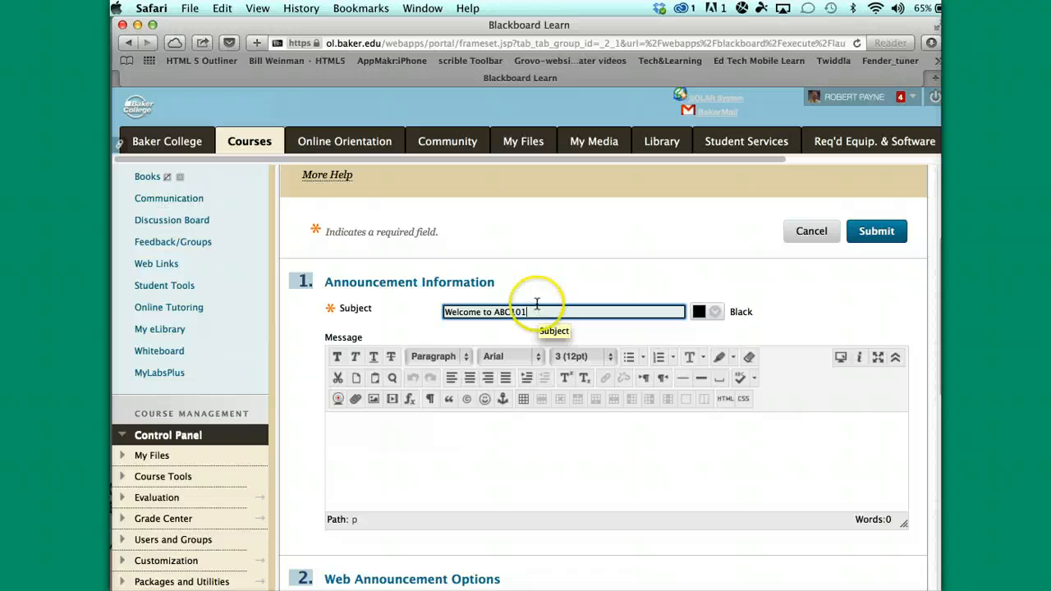
click(348, 419)
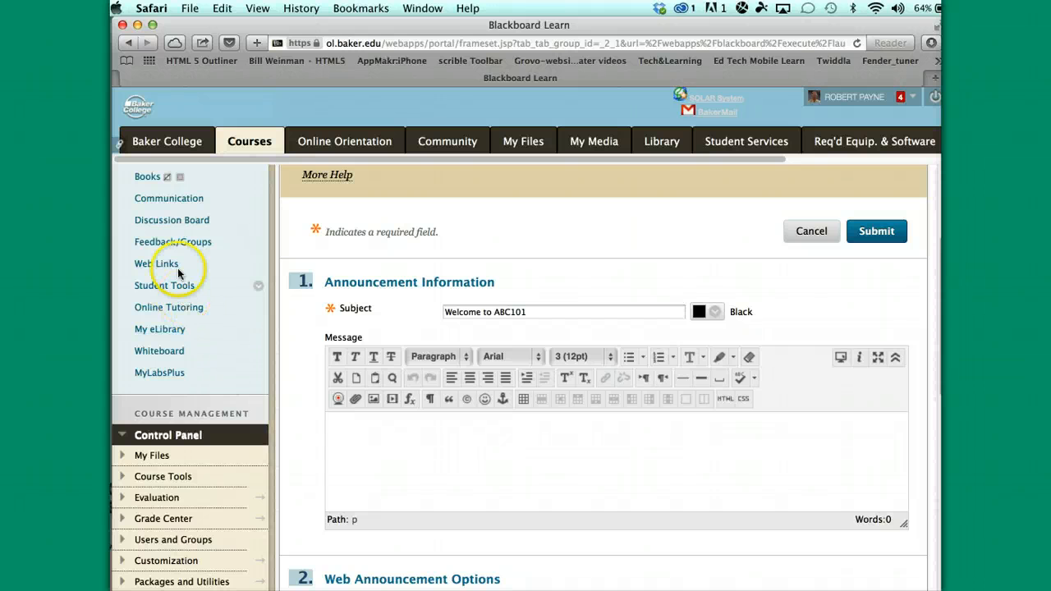
scroll(181, 267, up, 3)
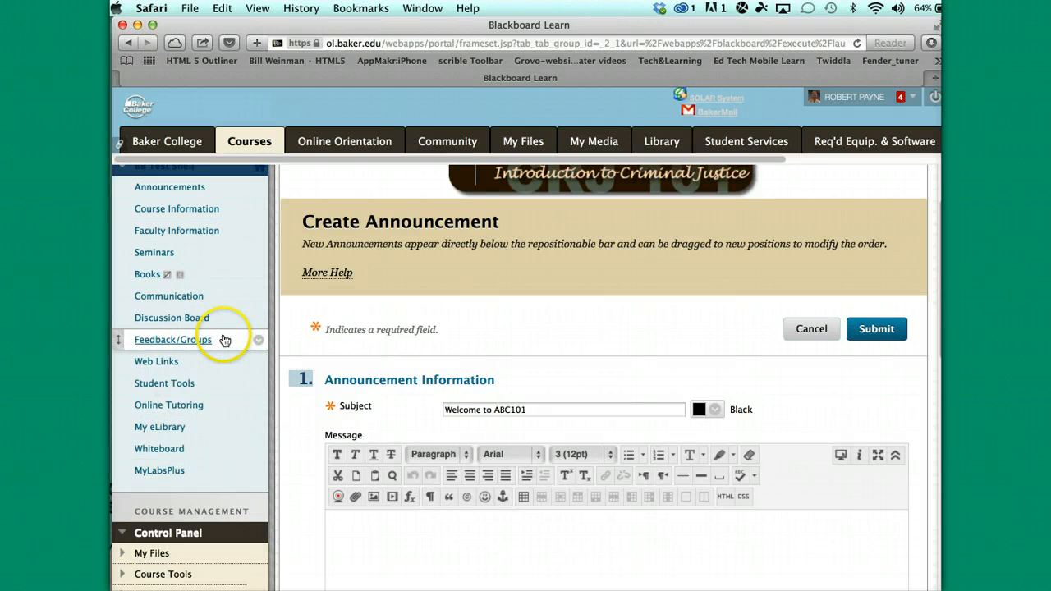
click(193, 215)
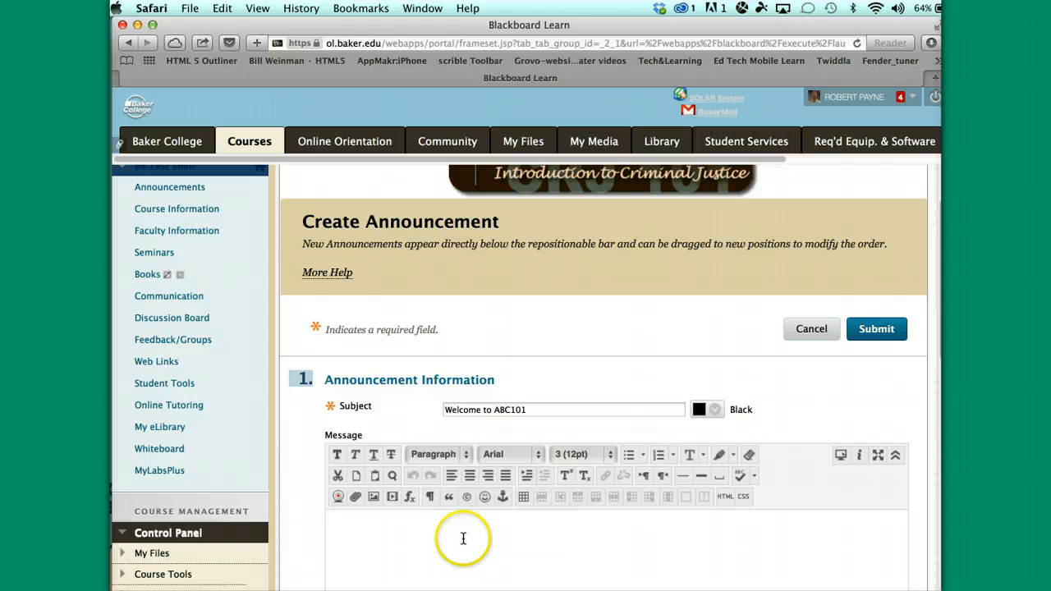
scroll(622, 515, down, 2)
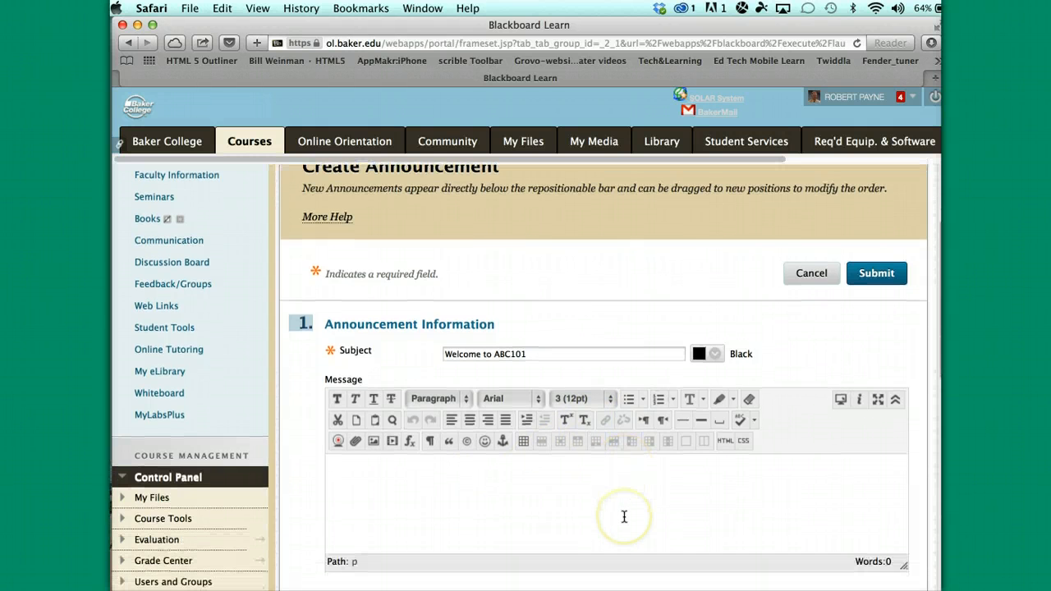
scroll(578, 500, up, 1)
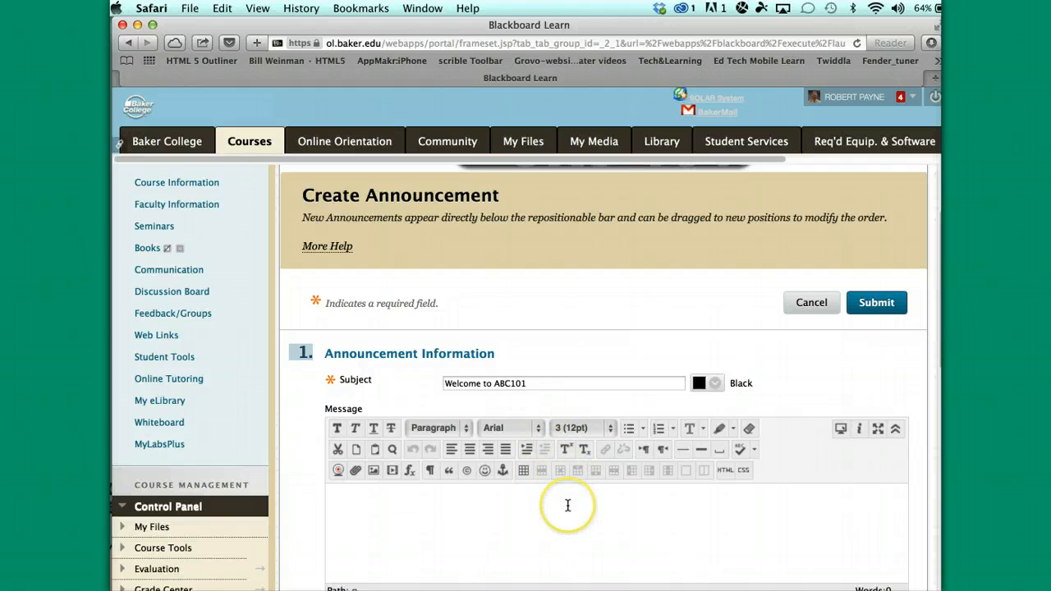
click(567, 504)
click(544, 505)
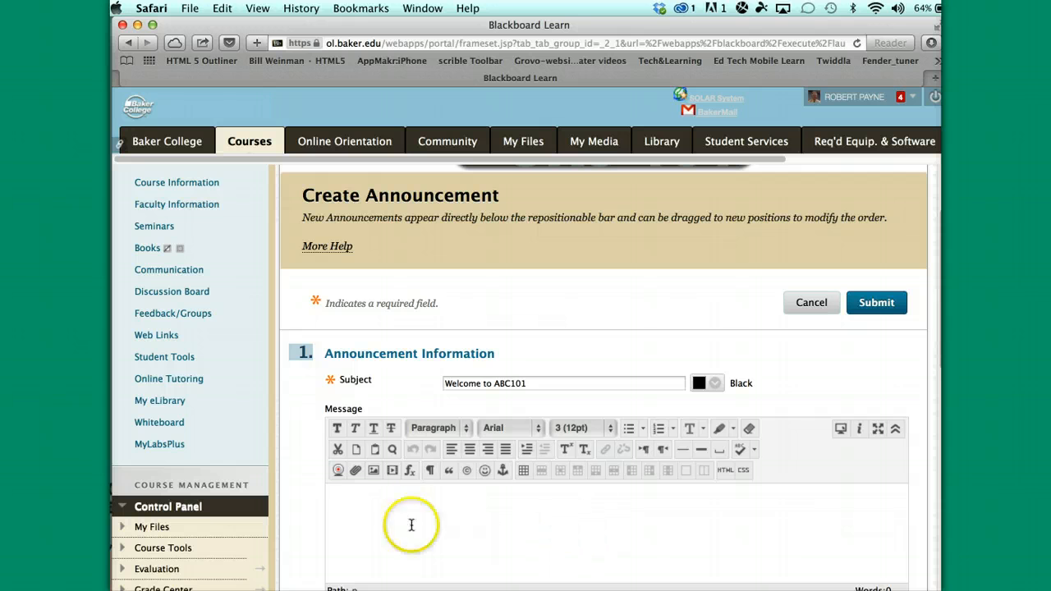
Open the Webcam Recorder and browse its library of 25 YouTube webcam videos
click(338, 471)
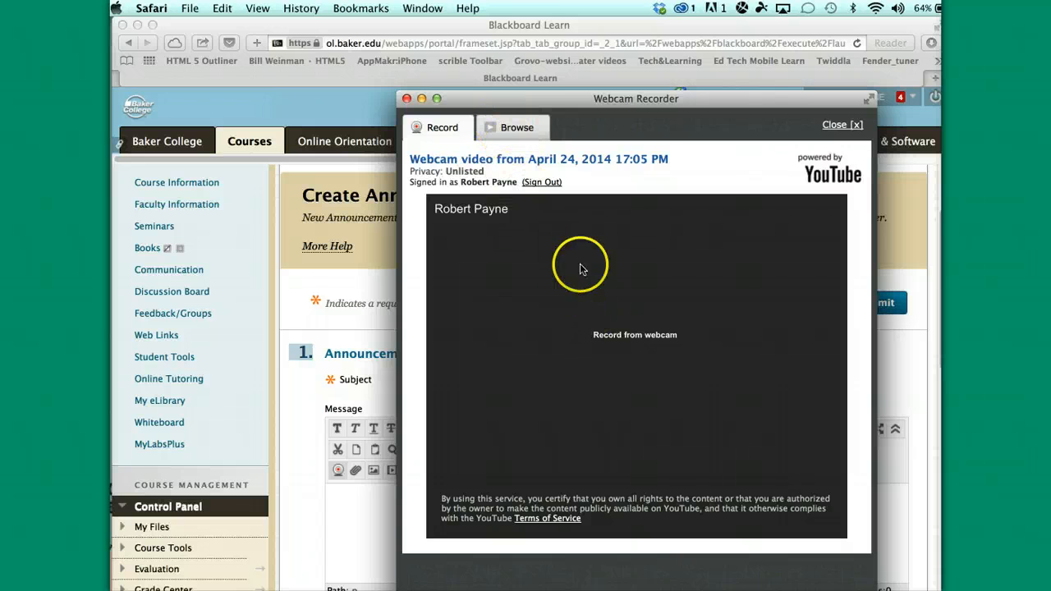
click(516, 128)
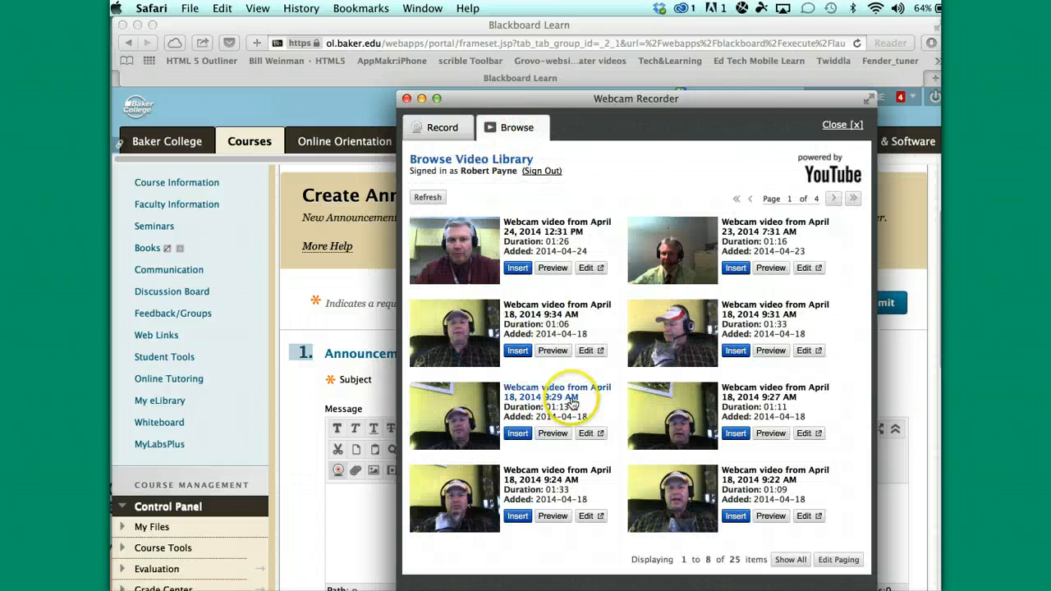
scroll(572, 403, down, 1)
scroll(572, 403, up, 1)
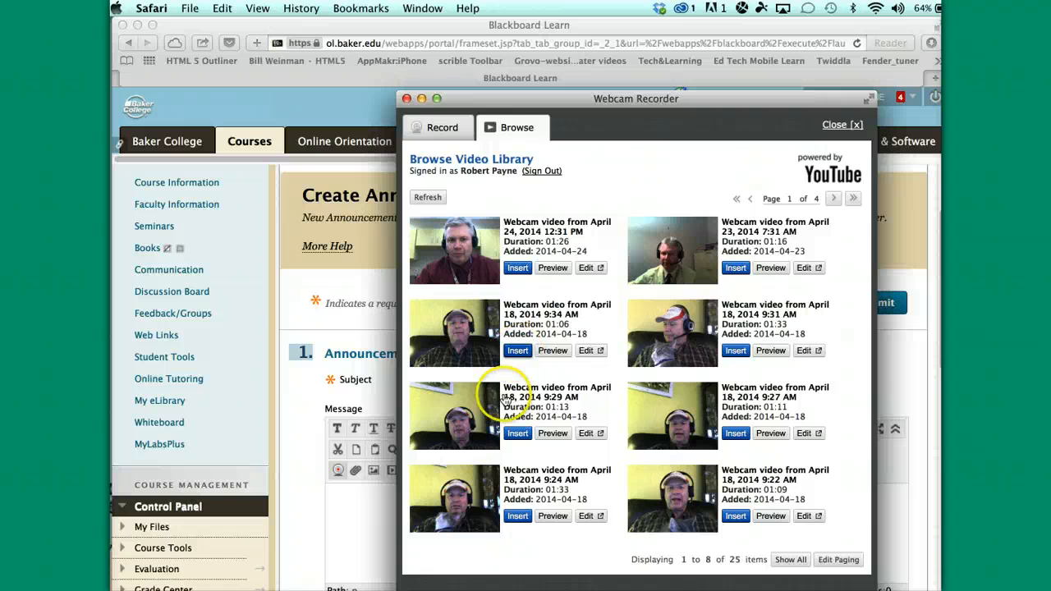
Close the video library and reopen the Webcam Recorder on a new unlisted video
click(835, 127)
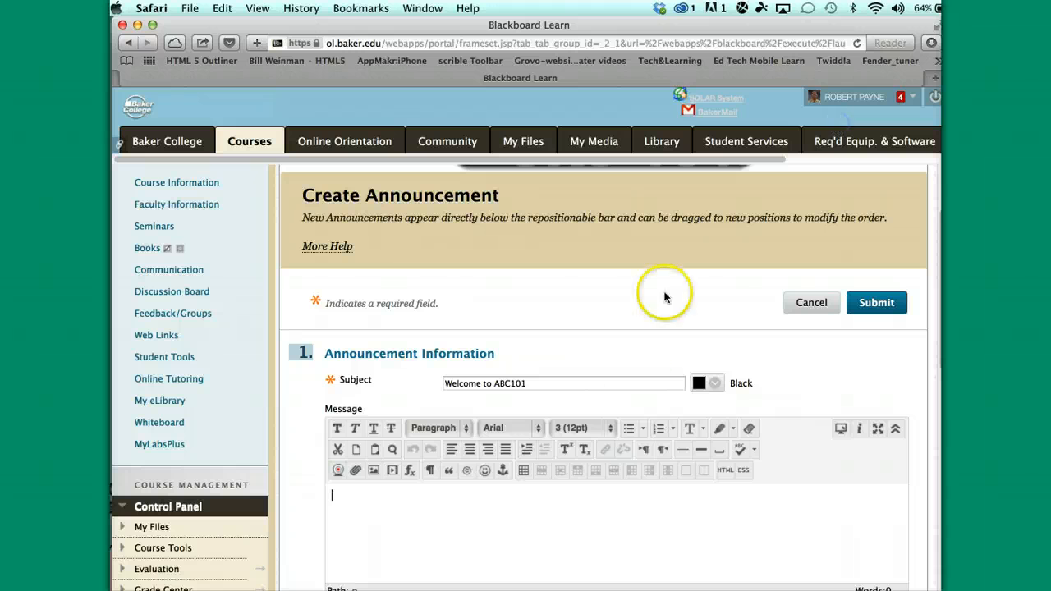
click(338, 468)
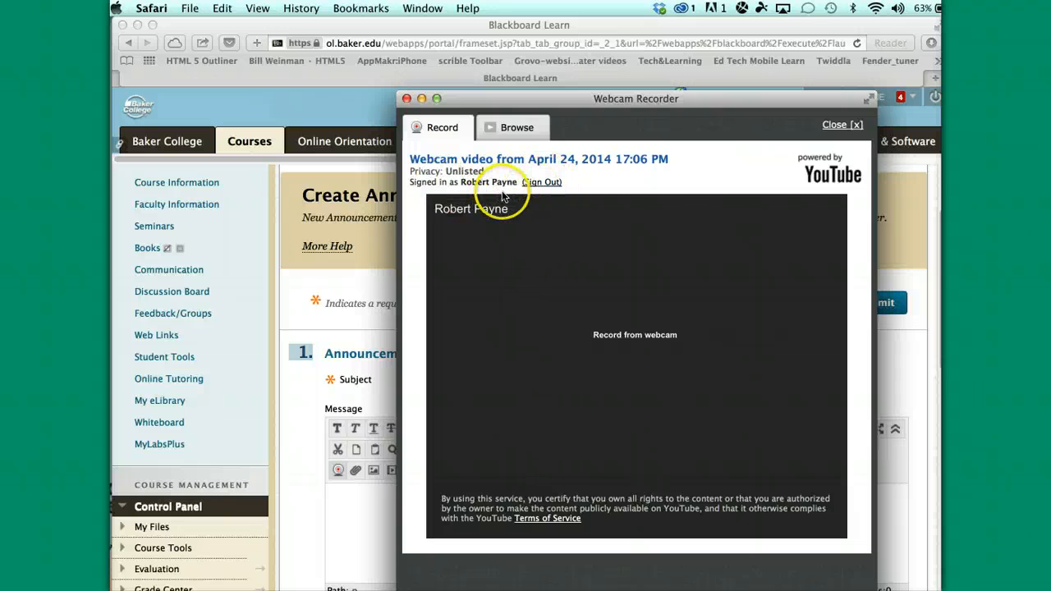
Allow webcam access and record a new webcam video, reaching about 1:26
click(634, 337)
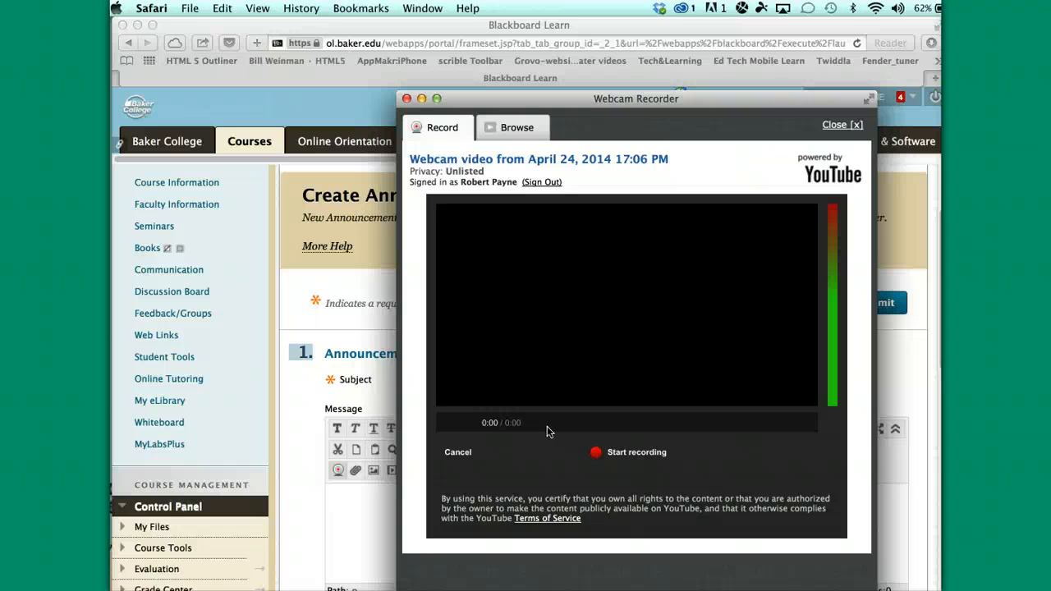
click(550, 480)
click(632, 458)
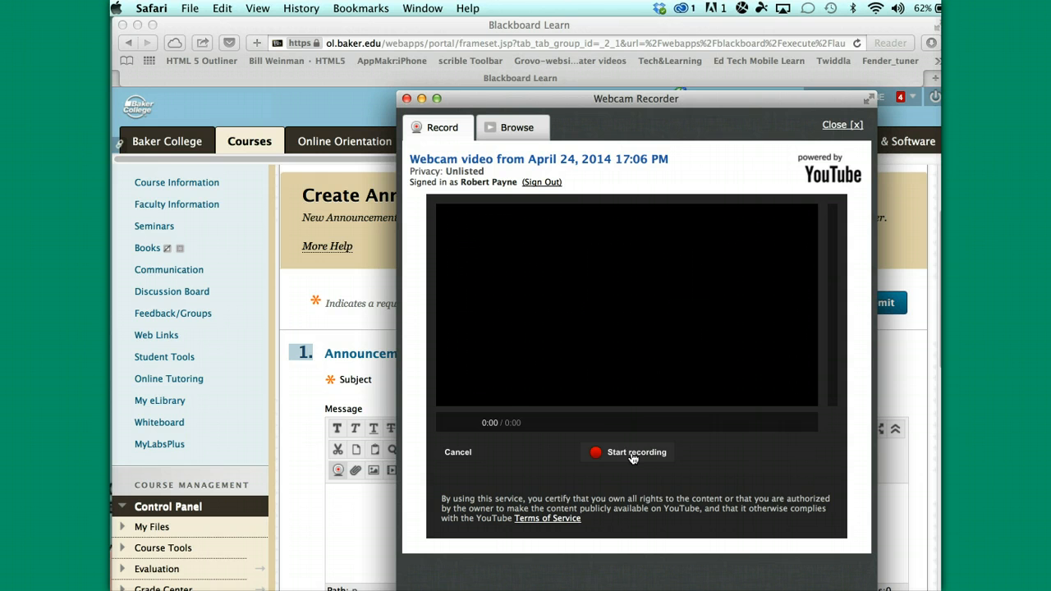
click(632, 457)
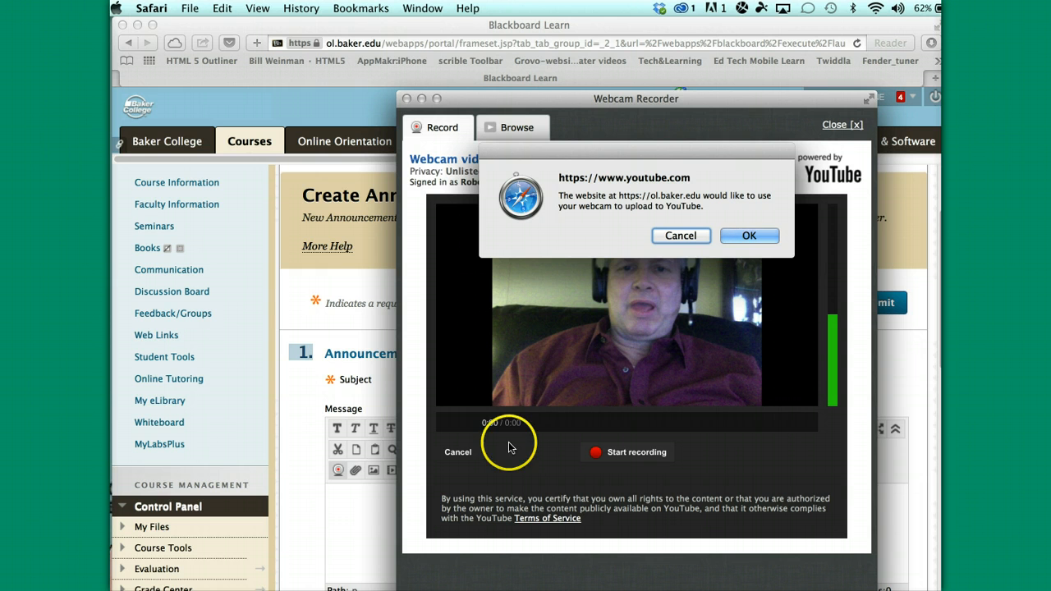
click(752, 236)
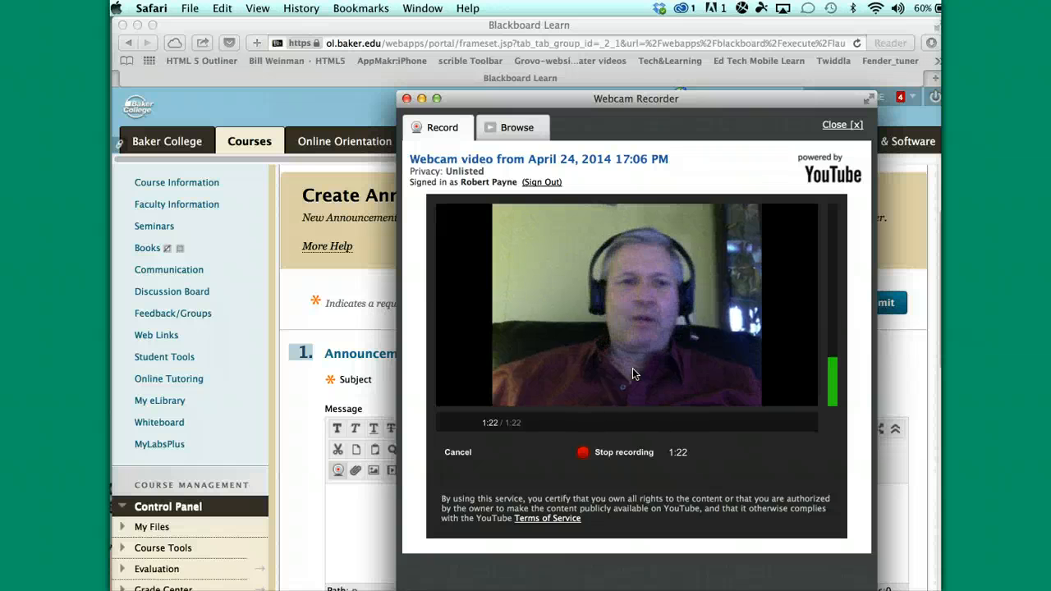
Stop the webcam recording, leaving a finished 1:28 clip ready to upload
click(624, 452)
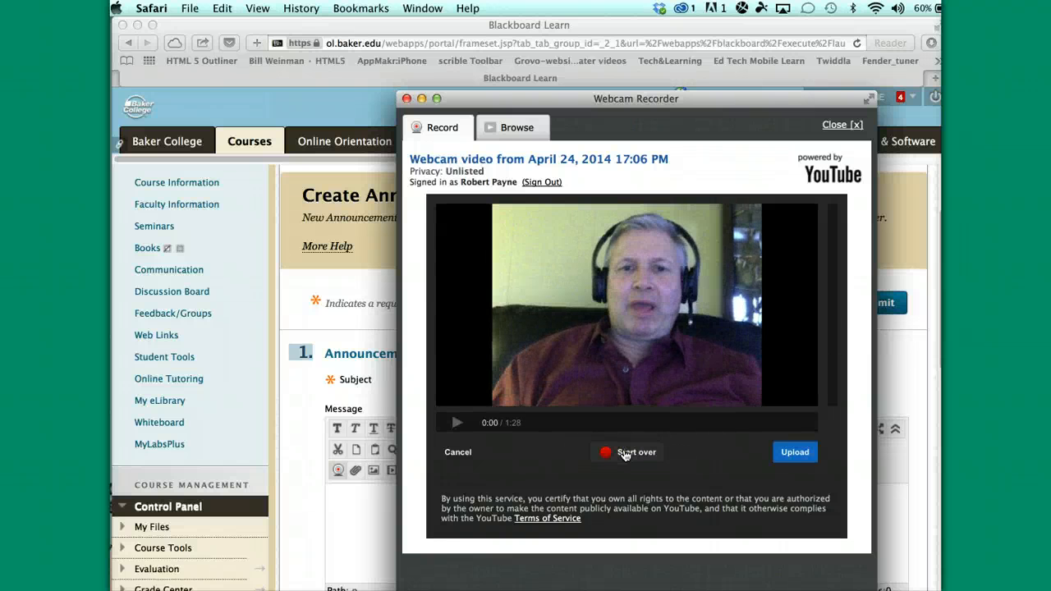
click(794, 453)
Upload the clip to YouTube and insert it into the message, playing in place at 480x360
click(793, 452)
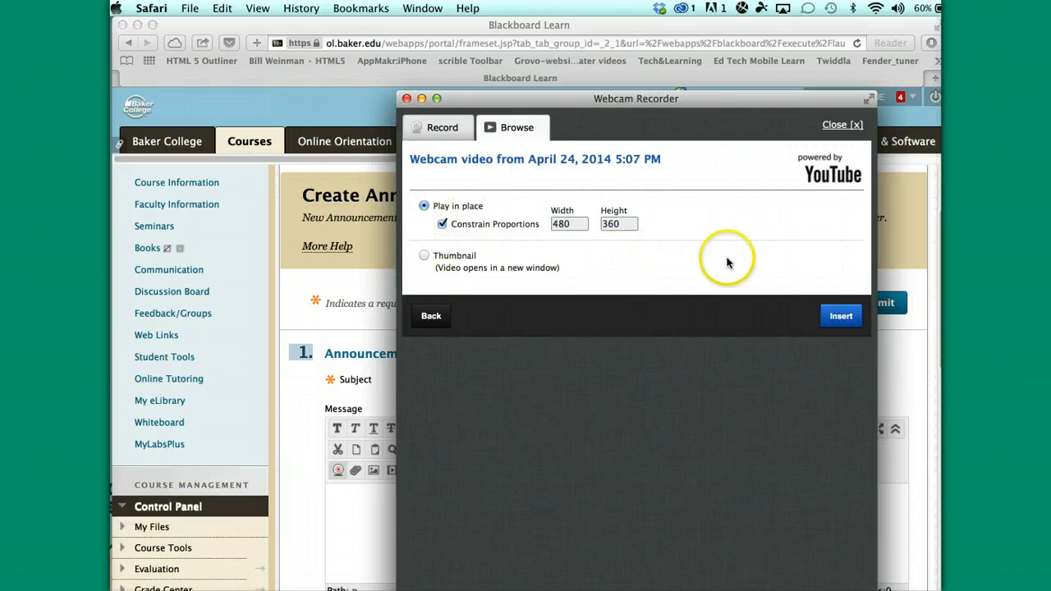
click(839, 317)
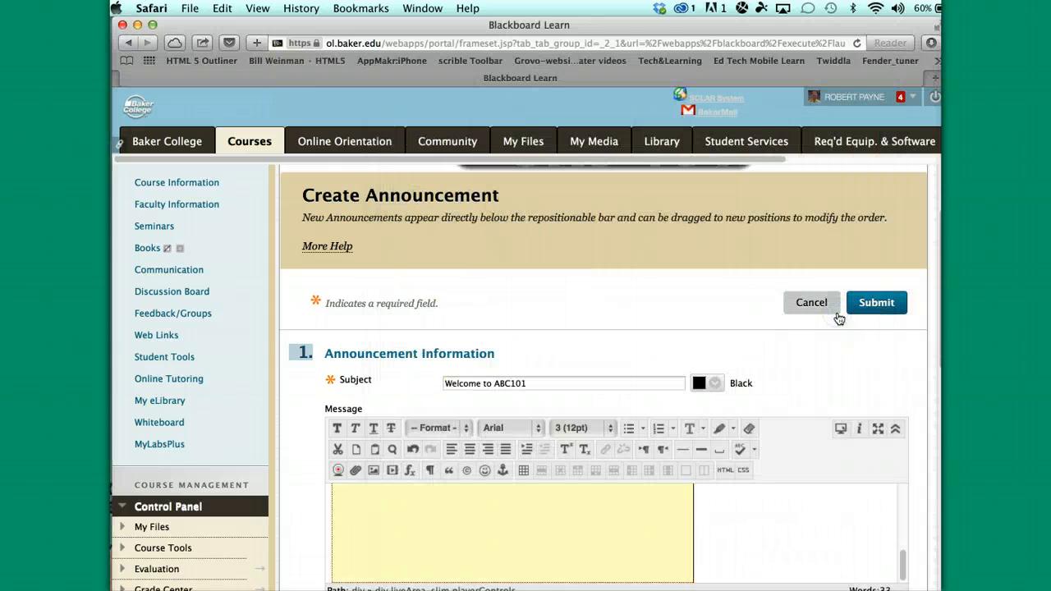
scroll(781, 505, down, 5)
scroll(781, 505, up, 8)
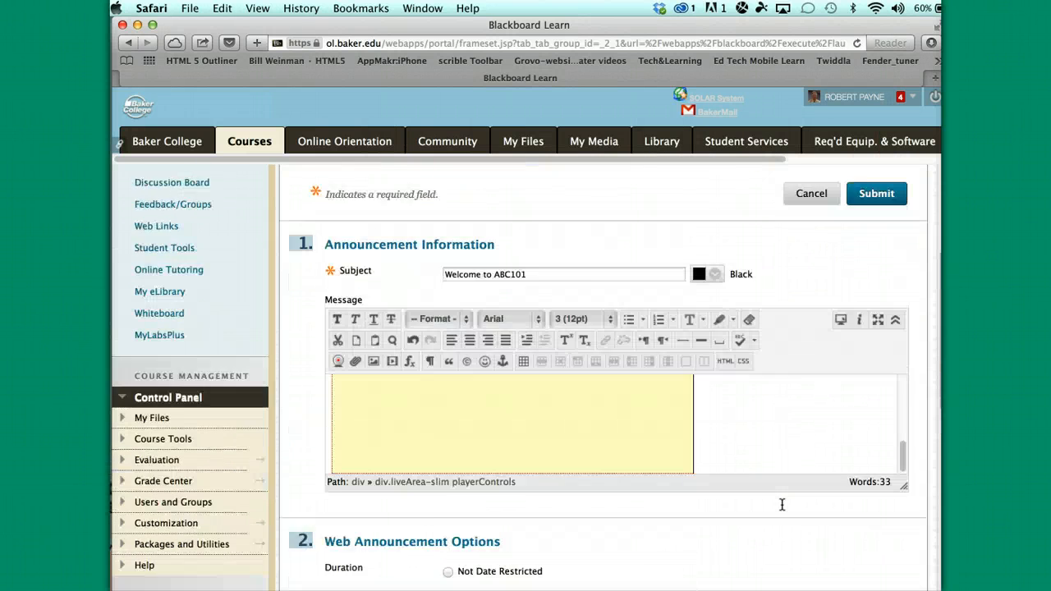
scroll(692, 444, down, 5)
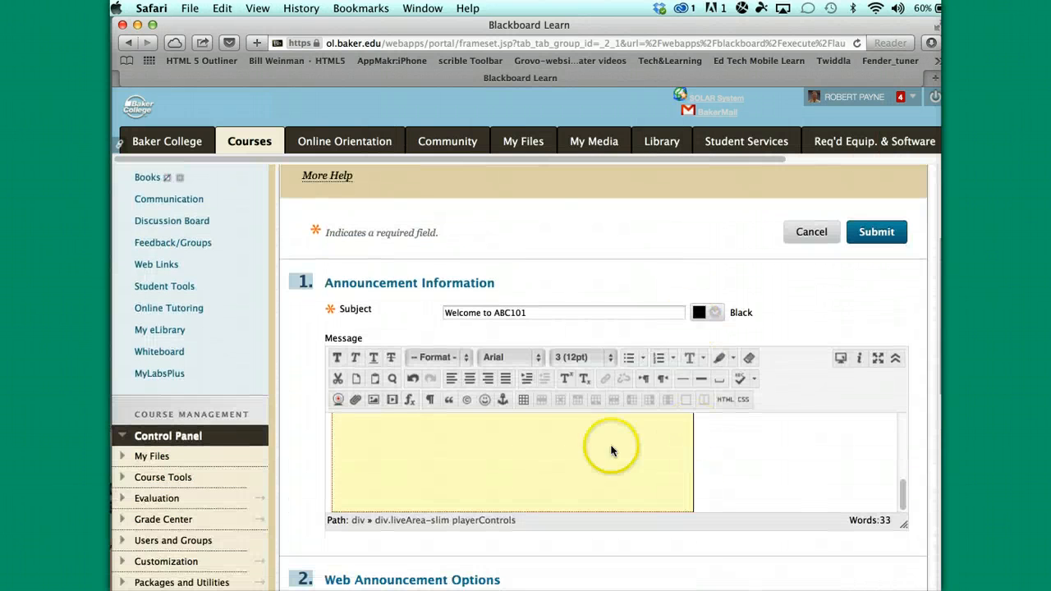
click(882, 237)
click(748, 237)
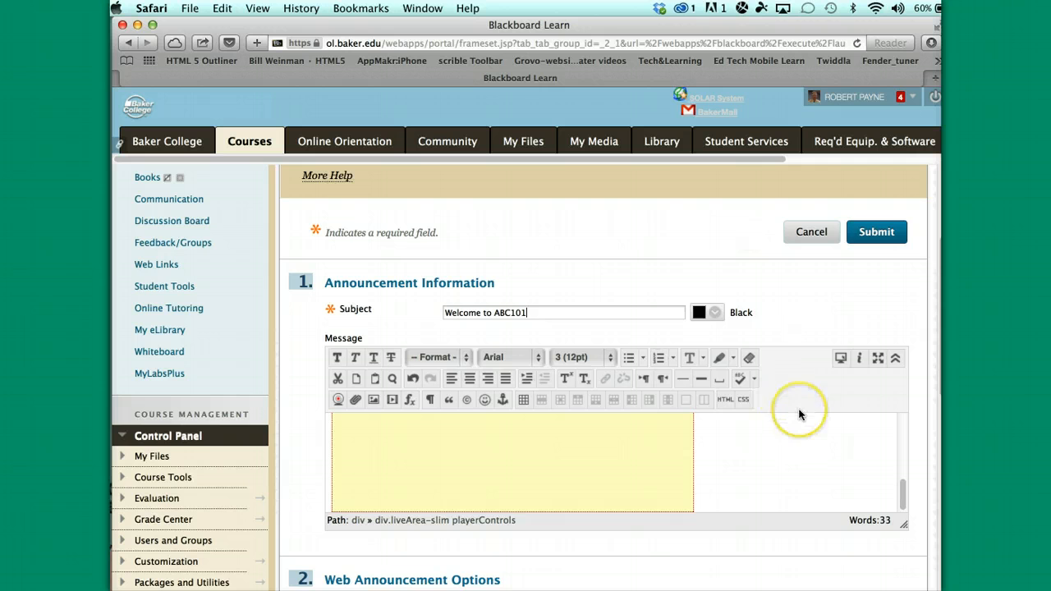
scroll(800, 415, down, 6)
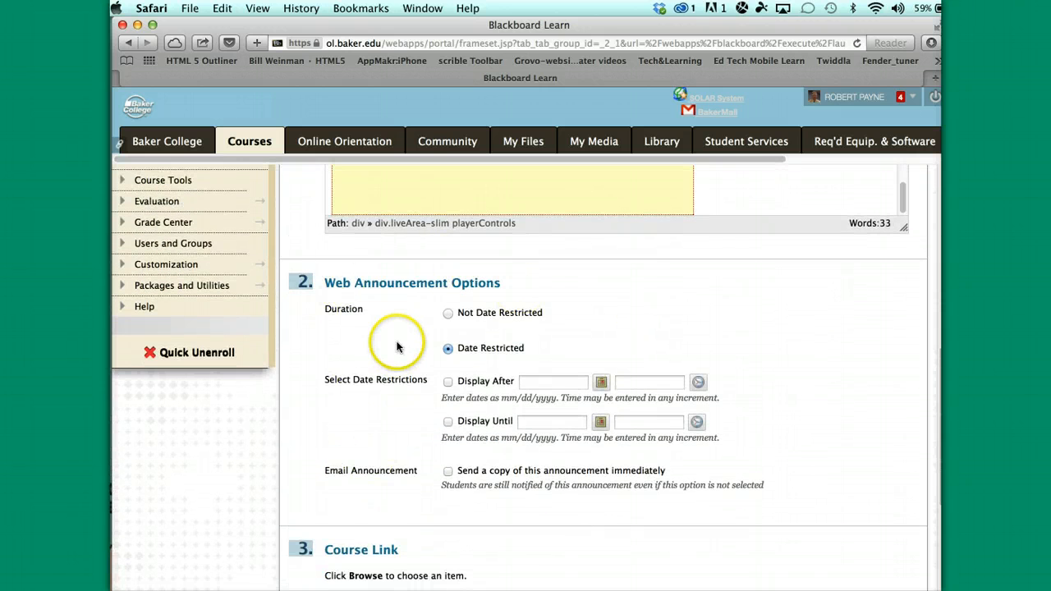
Make the announcement Date Restricted with both Display After and Display Until enabled
click(447, 314)
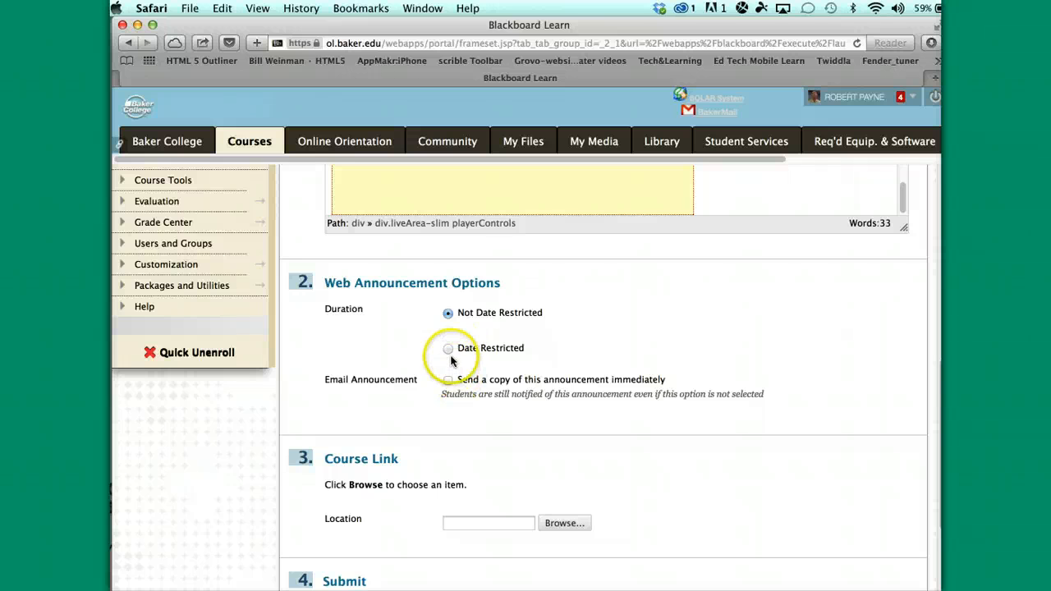
click(448, 348)
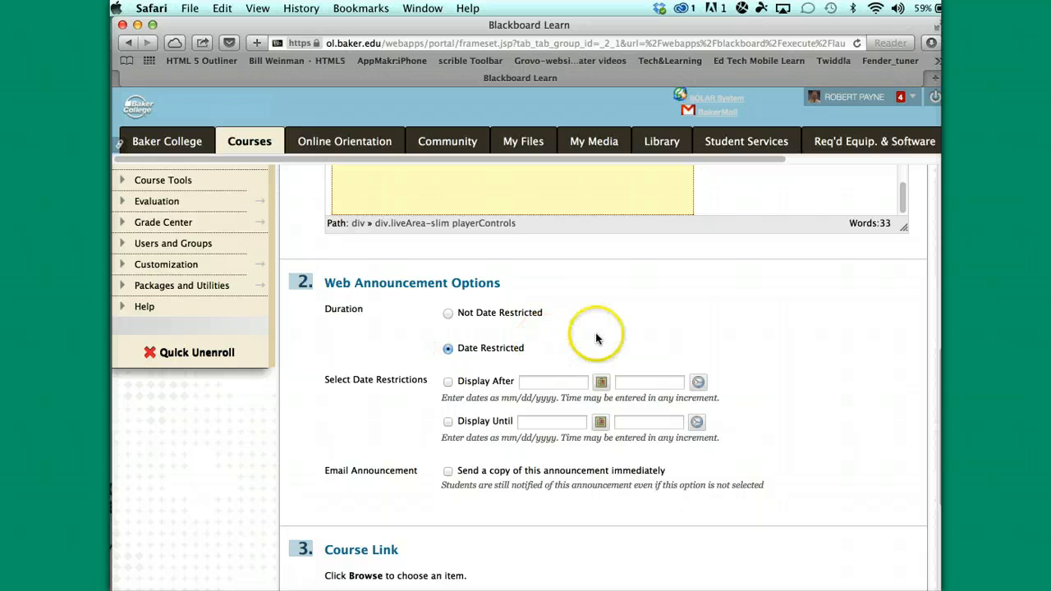
scroll(597, 336, down, 2)
scroll(597, 335, up, 1)
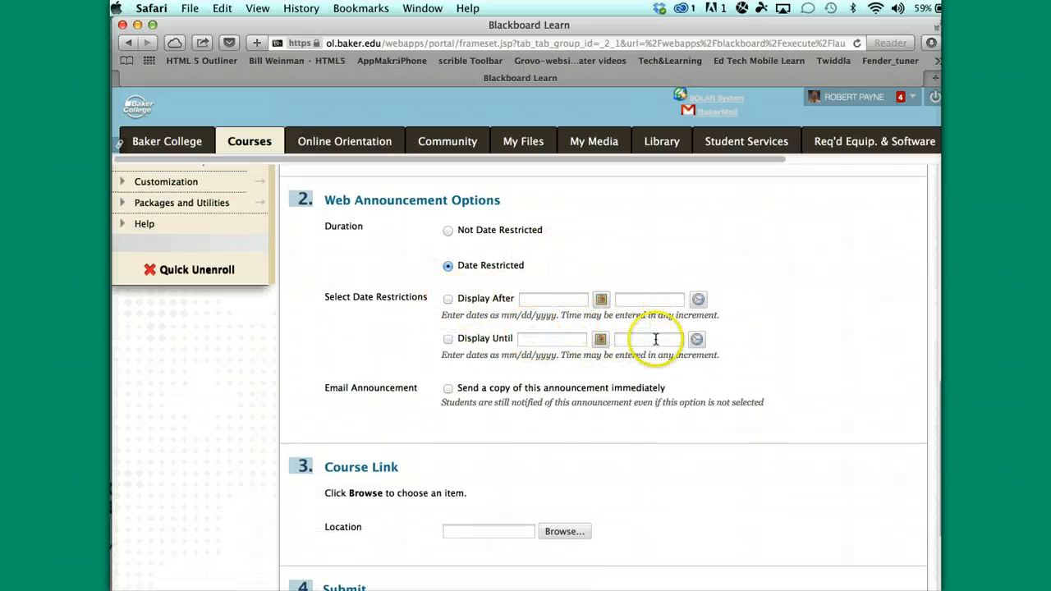
click(449, 301)
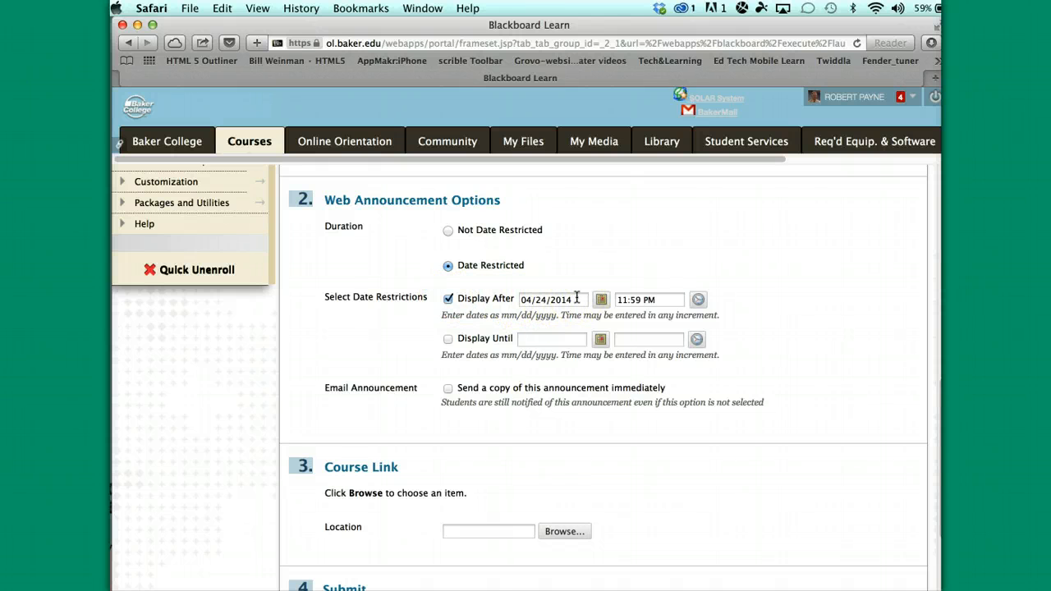
click(576, 301)
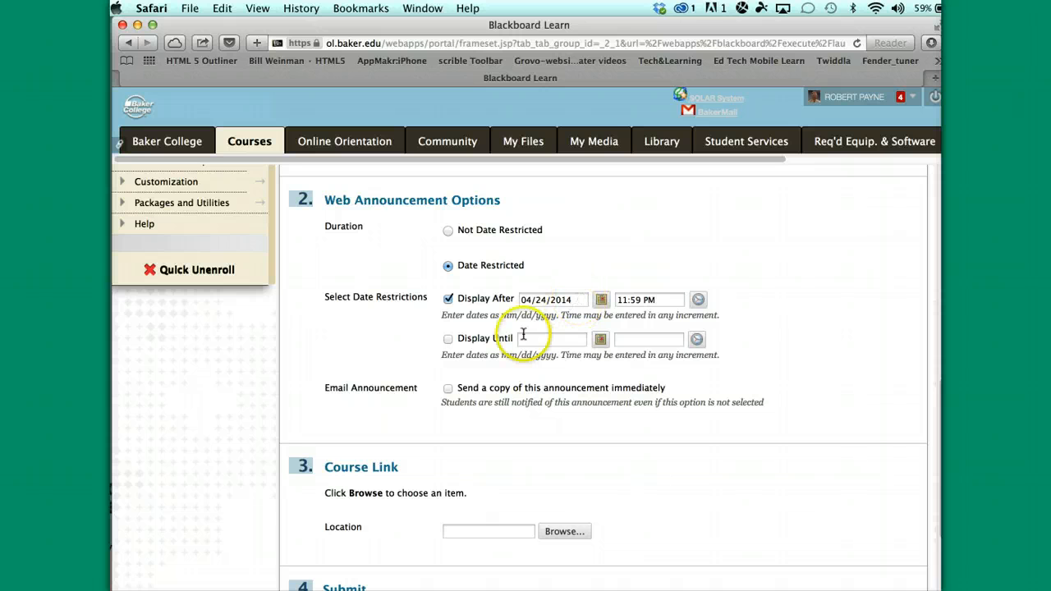
click(447, 341)
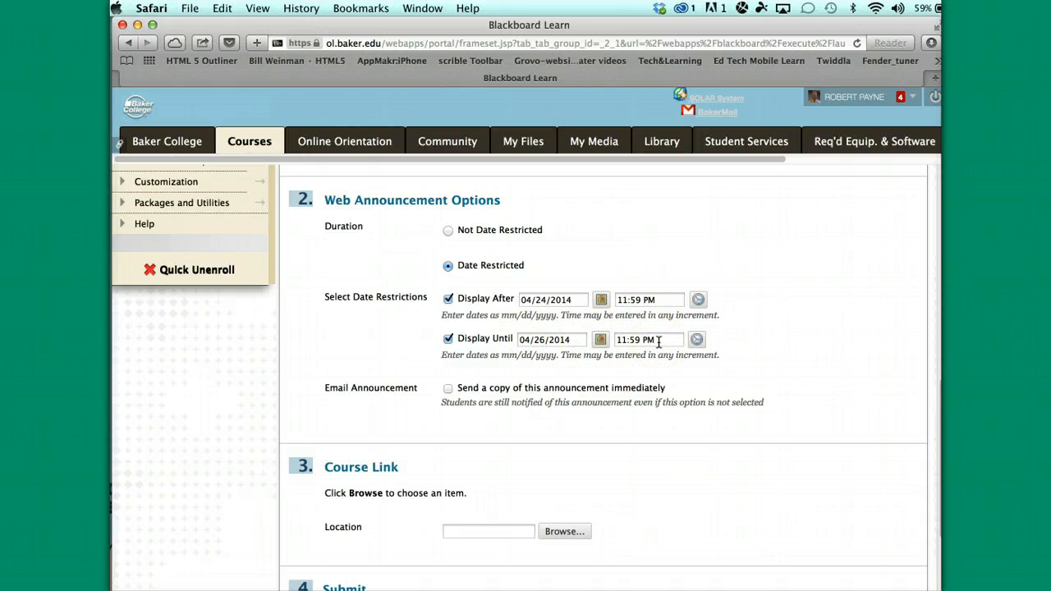
Change the Display After time to 04:59 PM and submit the announcement
scroll(591, 435, down, 3)
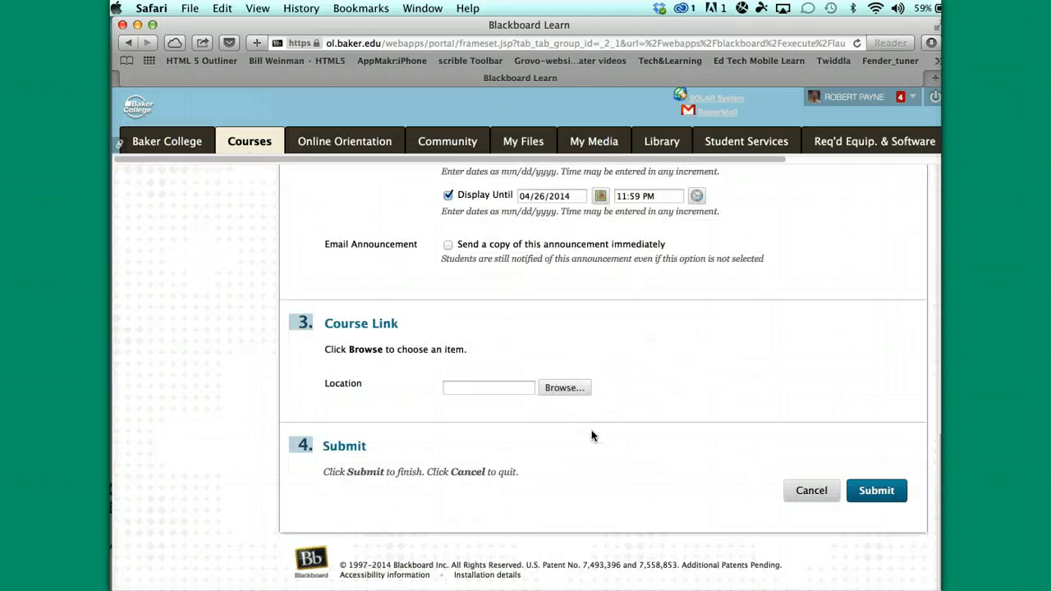
scroll(677, 394, up, 3)
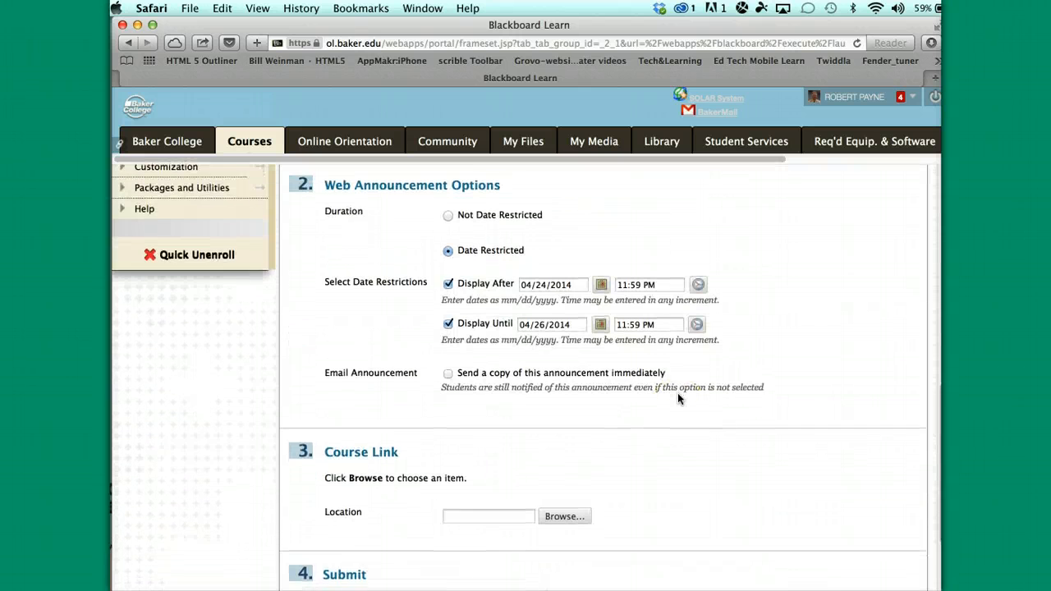
scroll(677, 394, down, 3)
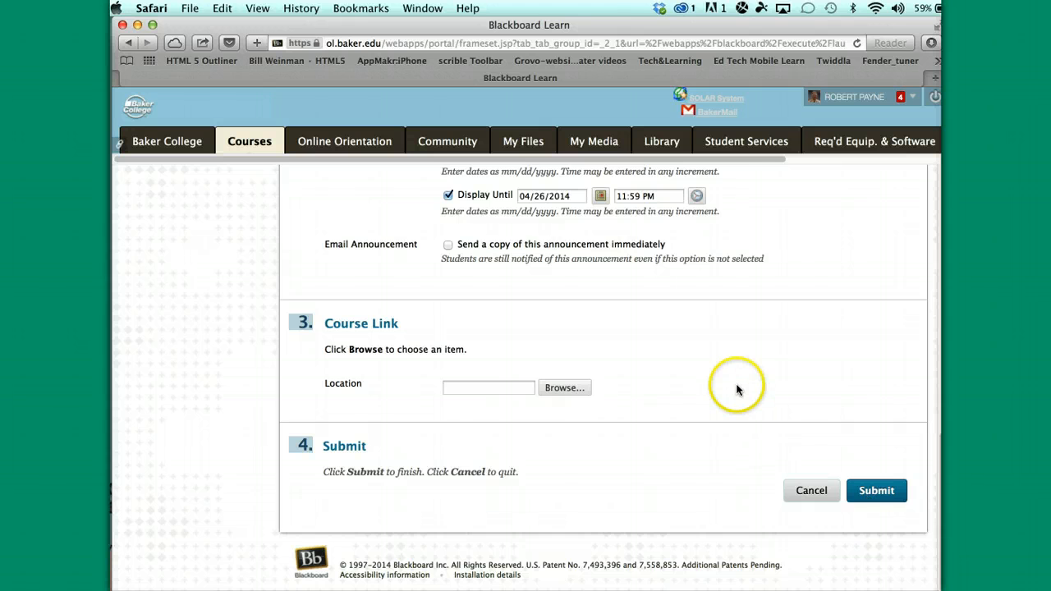
scroll(734, 389, up, 4)
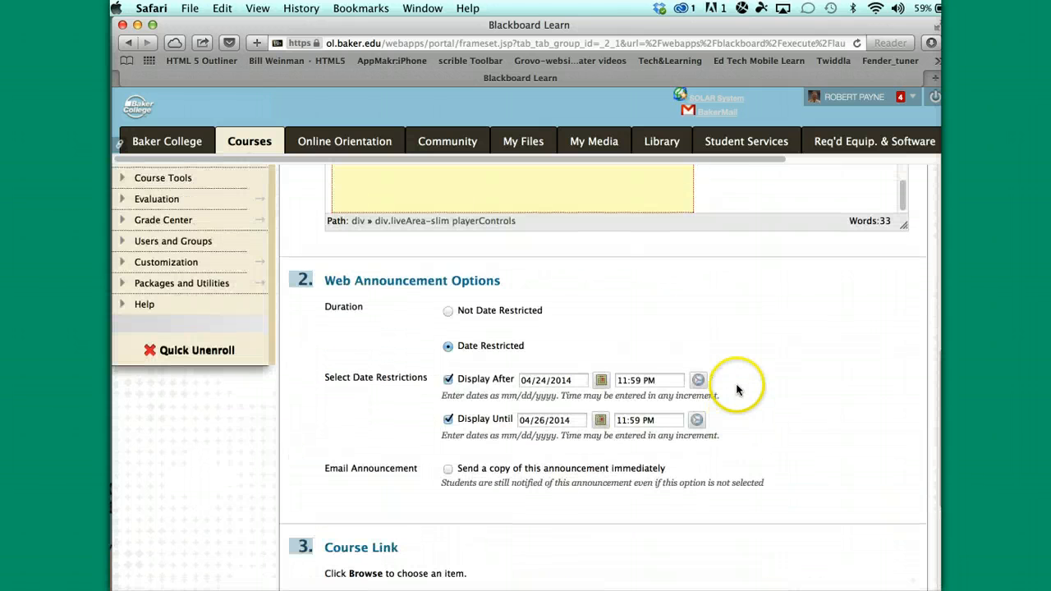
click(626, 380)
key(BackSpace)
key(BackSpace)
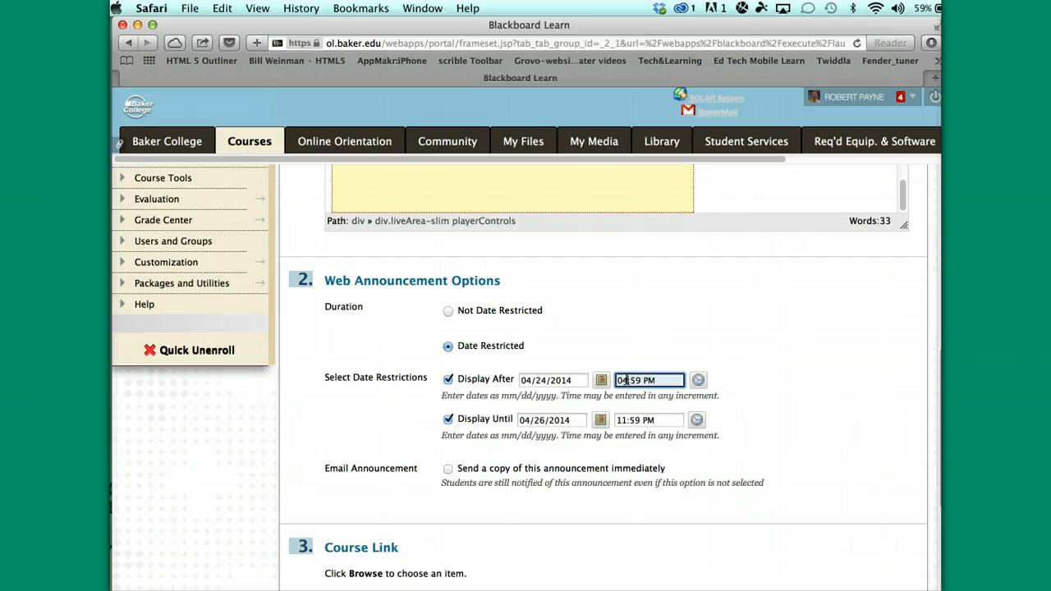
text(04)
scroll(859, 464, down, 4)
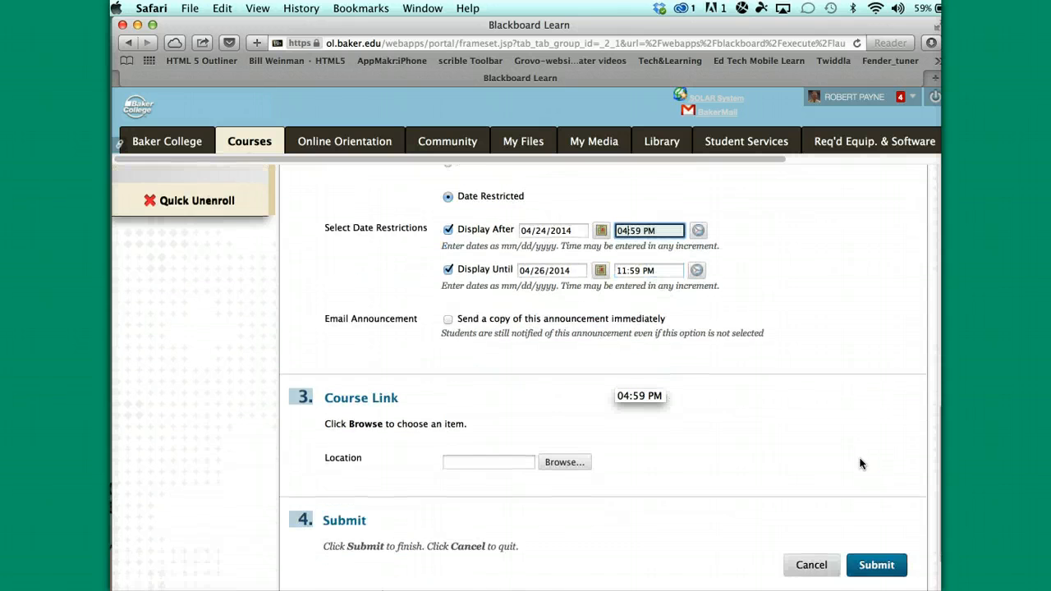
scroll(859, 464, down, 2)
click(880, 491)
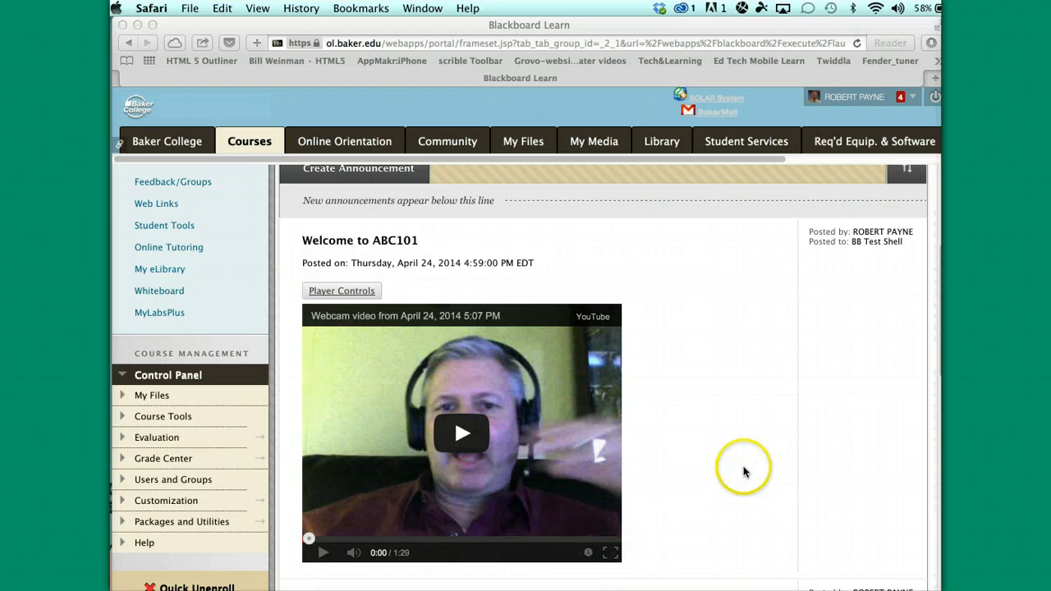
Play the embedded 1:29 webcam video in the posted 'Welcome to ABC101' announcement
scroll(740, 472, down, 5)
scroll(741, 472, up, 4)
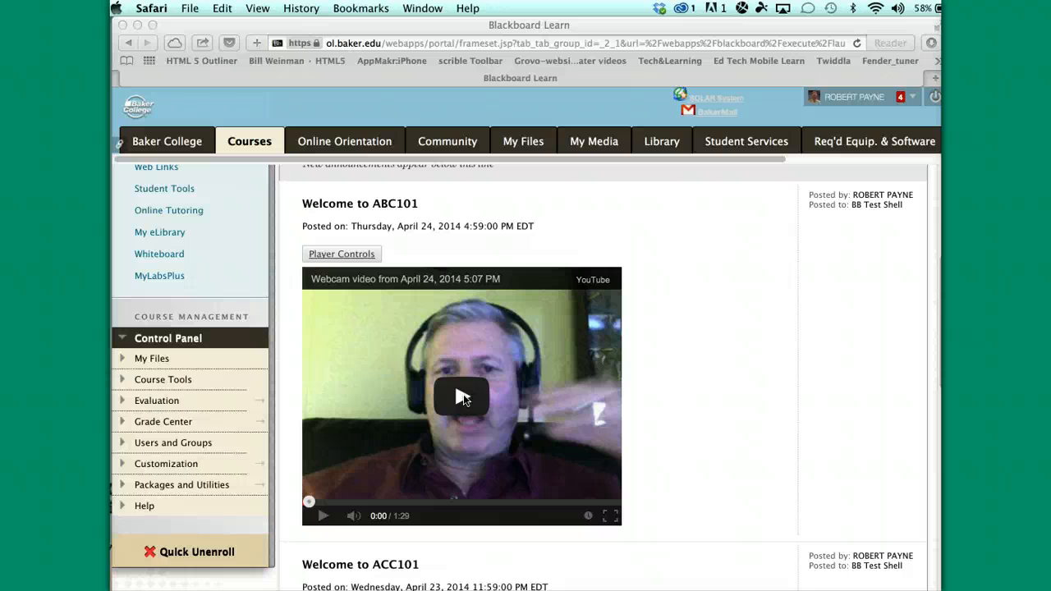
click(463, 394)
click(463, 393)
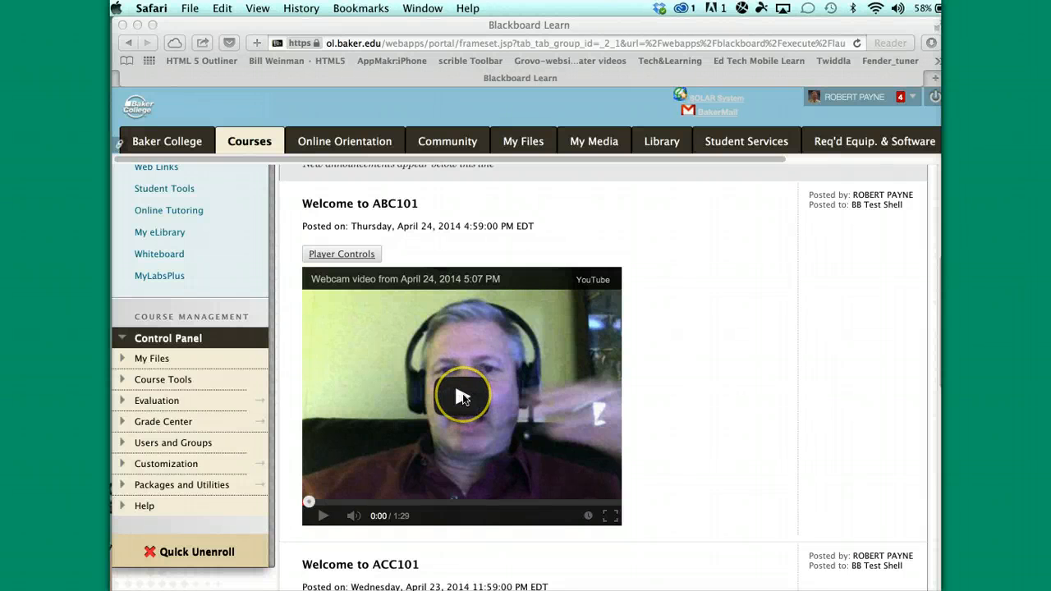